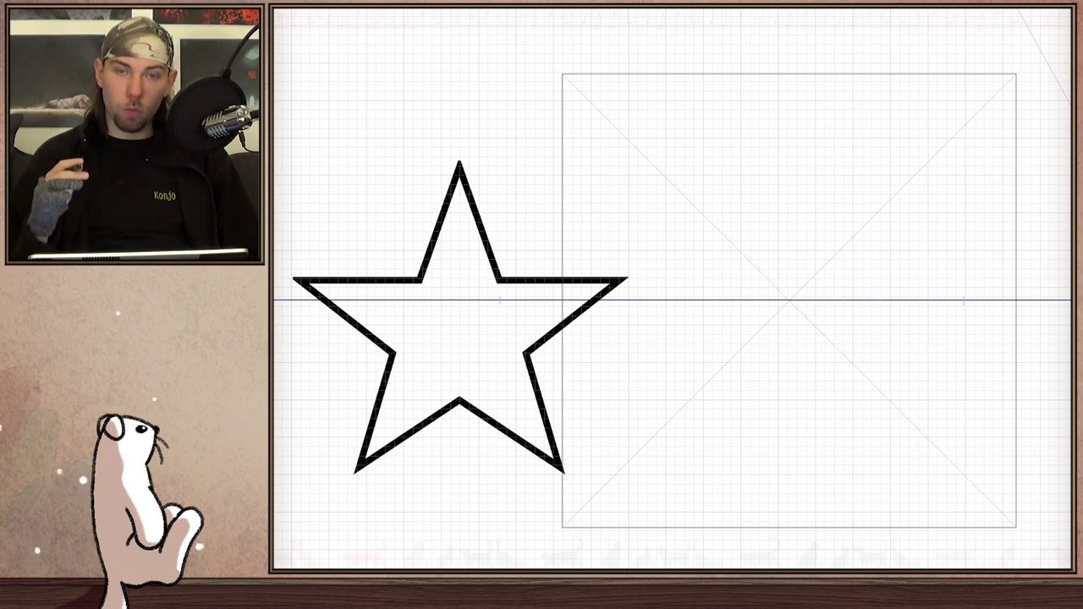
Draw pink guide lines from the two measuring points on the horizon to the opposite ends of the blue ground measuring line
left_click(459, 318)
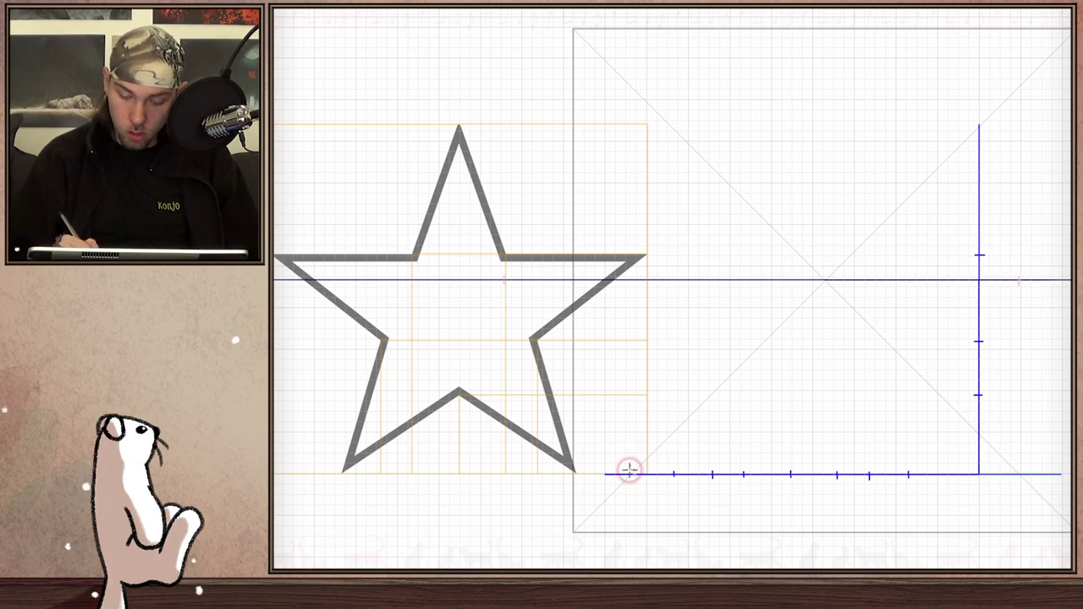
left_click_drag(1018, 280, 607, 475)
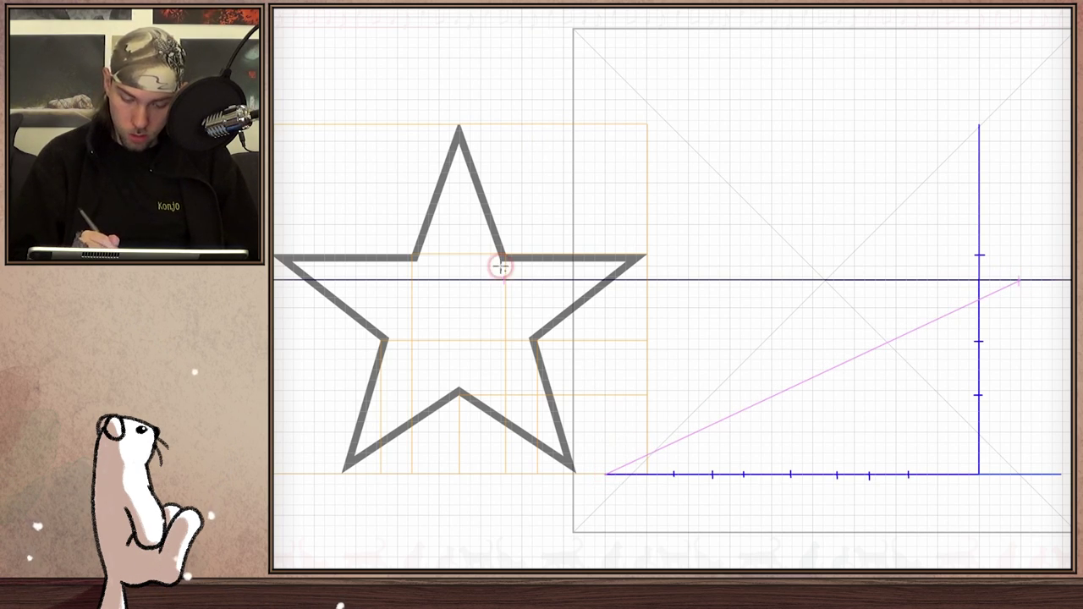
left_click_drag(505, 282, 1060, 474)
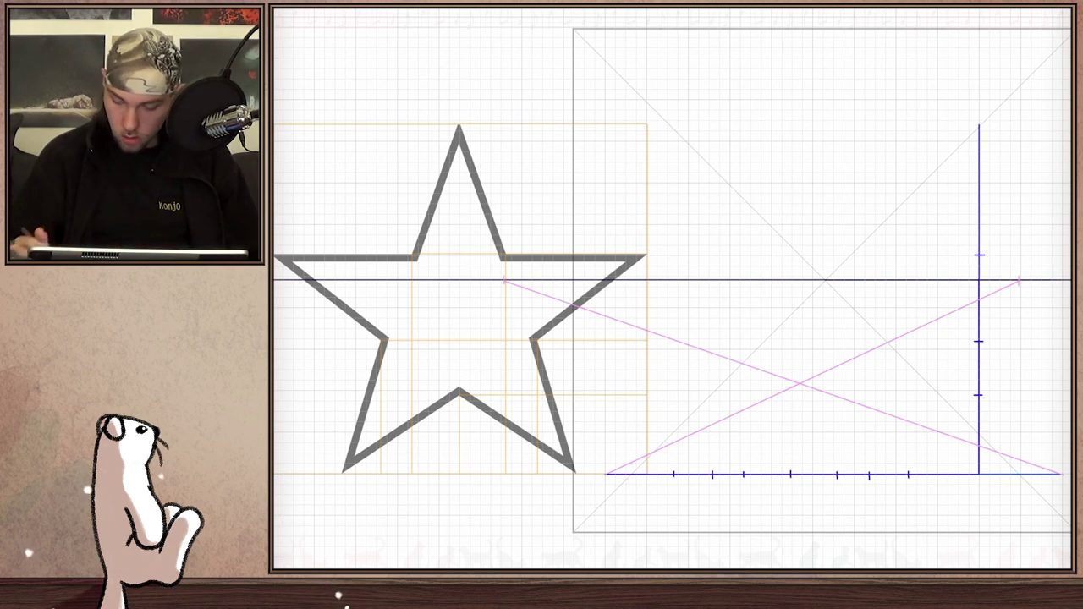
Construct the star's orange bounding box in perspective, with its nearest front edge on the vertical blue measuring line
mouse_move(979, 472)
left_mouse_down()
mouse_move(1006, 455)
mouse_move(747, 430)
mouse_move(742, 415)
mouse_move(780, 407)
left_mouse_up()
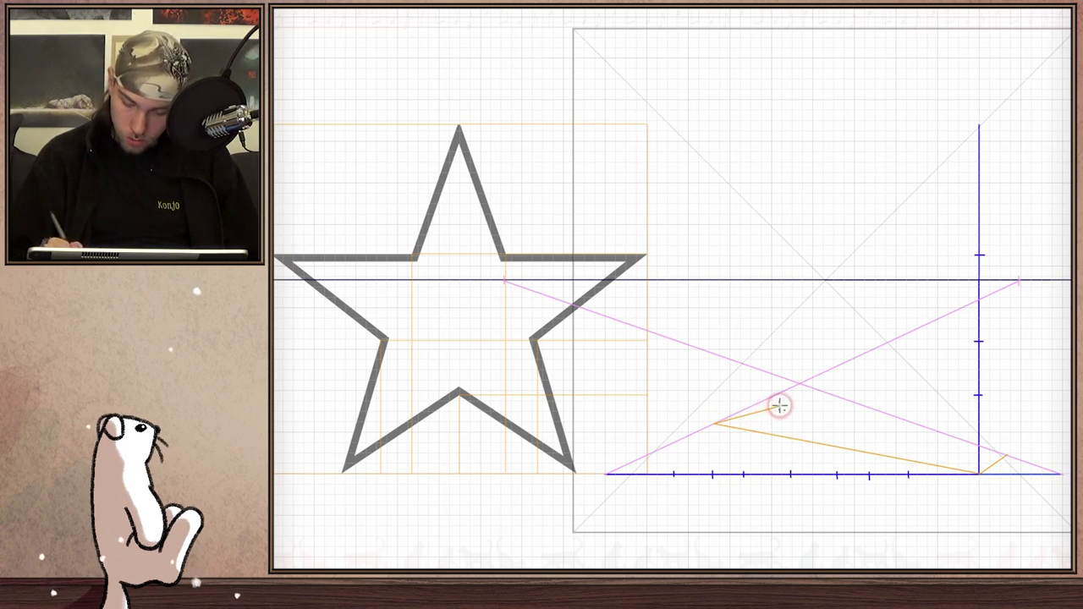
left_click_drag(1006, 453, 872, 433)
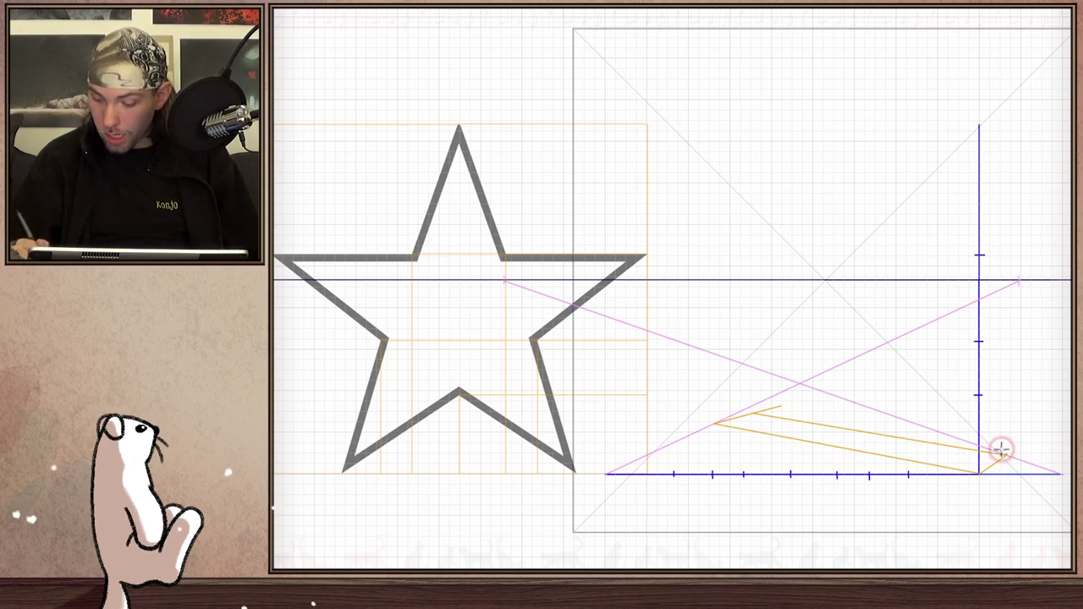
mouse_move(1007, 455)
left_mouse_down()
mouse_move(1008, 124)
mouse_move(1005, 139)
left_mouse_up()
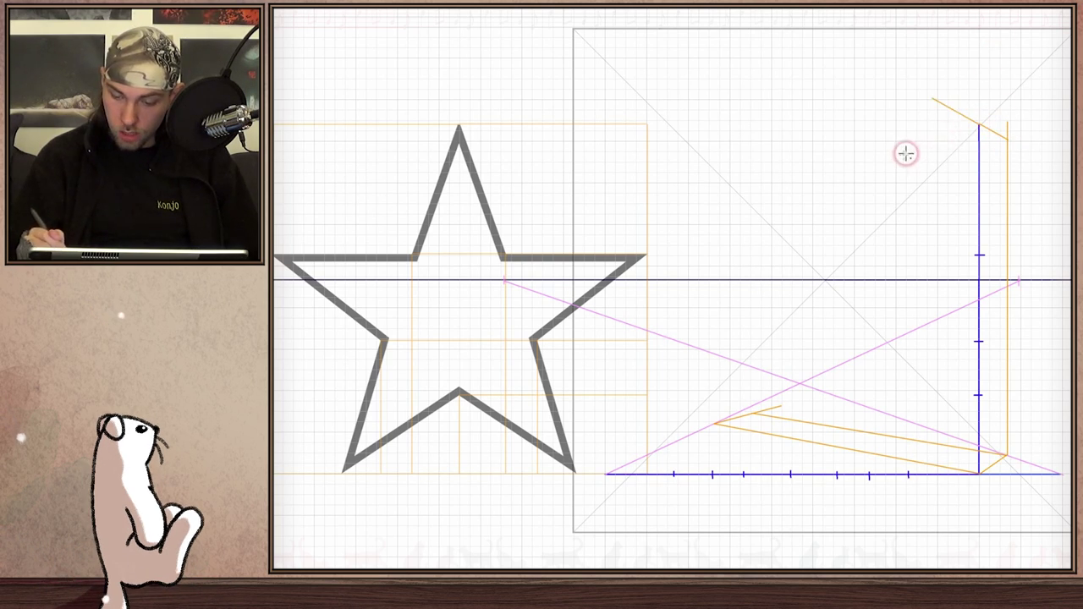
left_click_drag(927, 166, 786, 221)
left_click_drag(738, 247, 736, 297)
left_click_drag(715, 423, 715, 165)
mouse_move(753, 412)
left_mouse_down()
mouse_move(750, 172)
mouse_move(725, 169)
mouse_move(990, 134)
left_mouse_up()
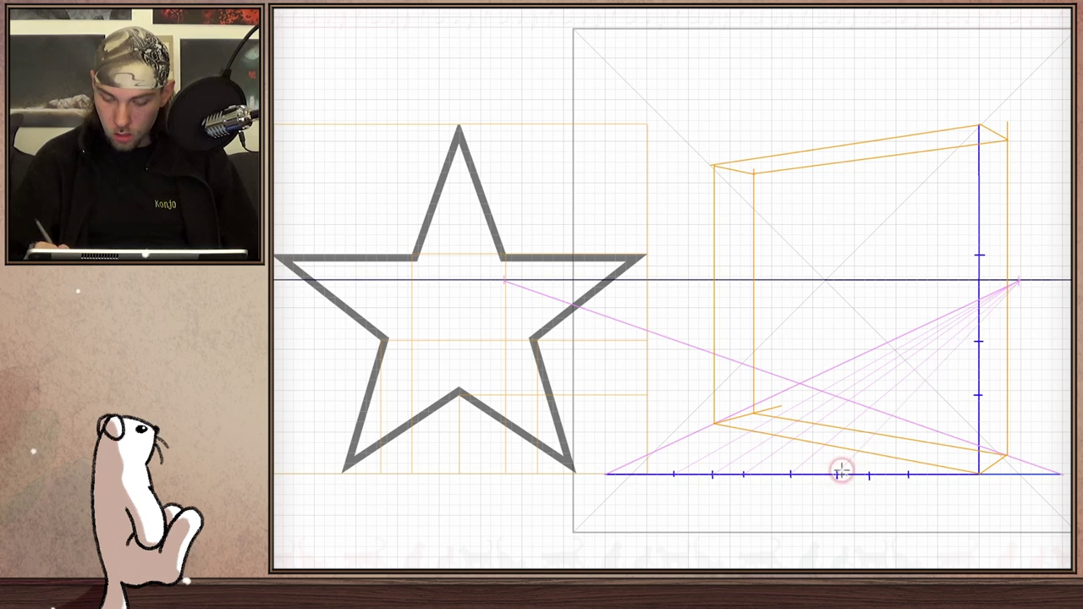
Project the ground line's width marks towards the right measuring point and raise vertical guides on the box's front face where they cross its base
left_click_drag(1018, 280, 908, 476)
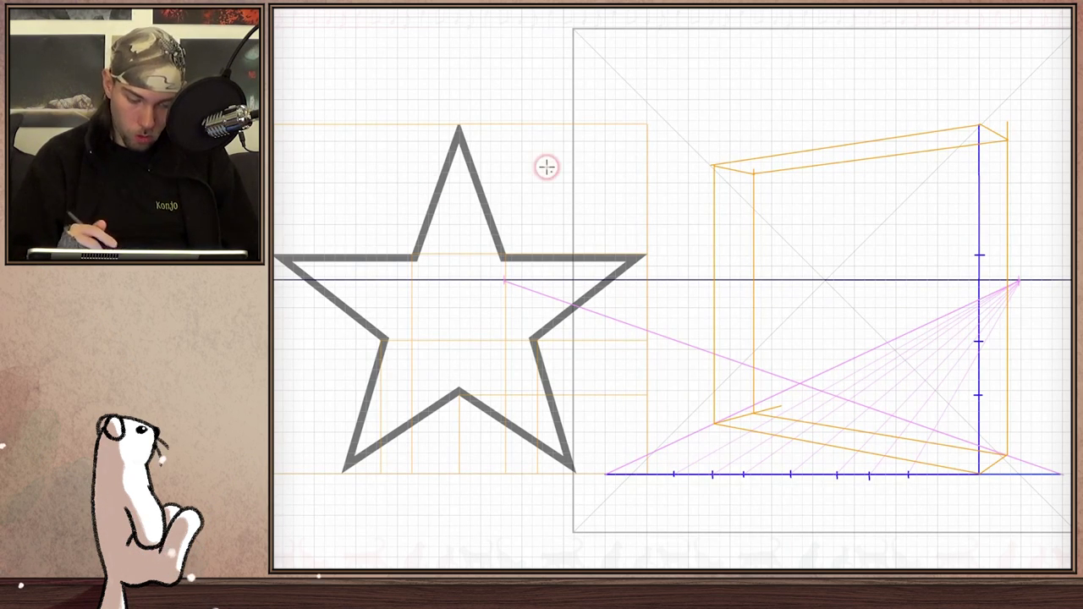
left_click_drag(774, 436, 775, 201)
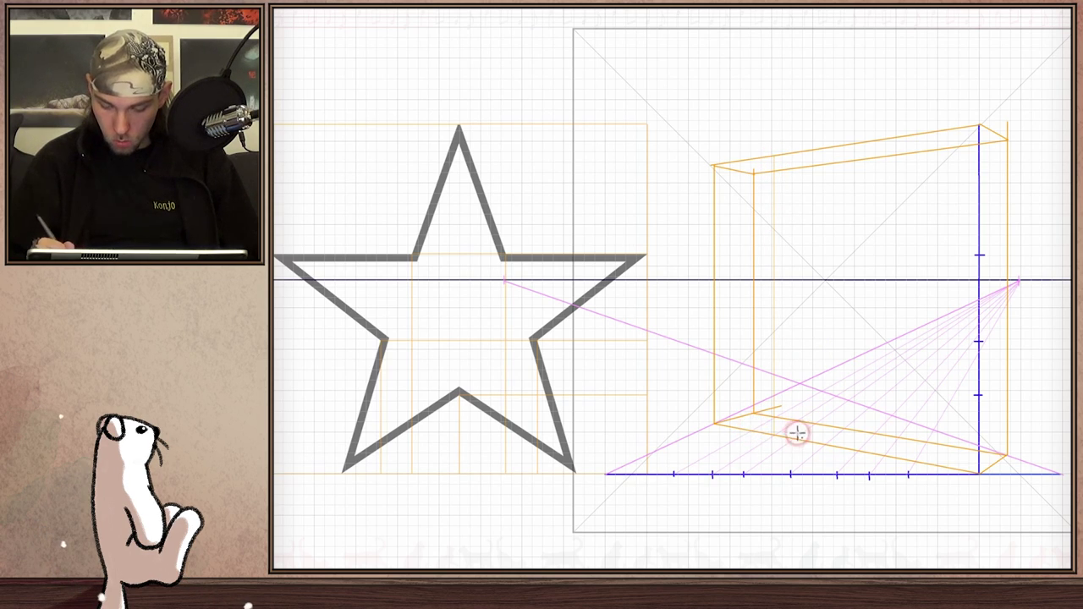
left_click_drag(794, 438, 802, 166)
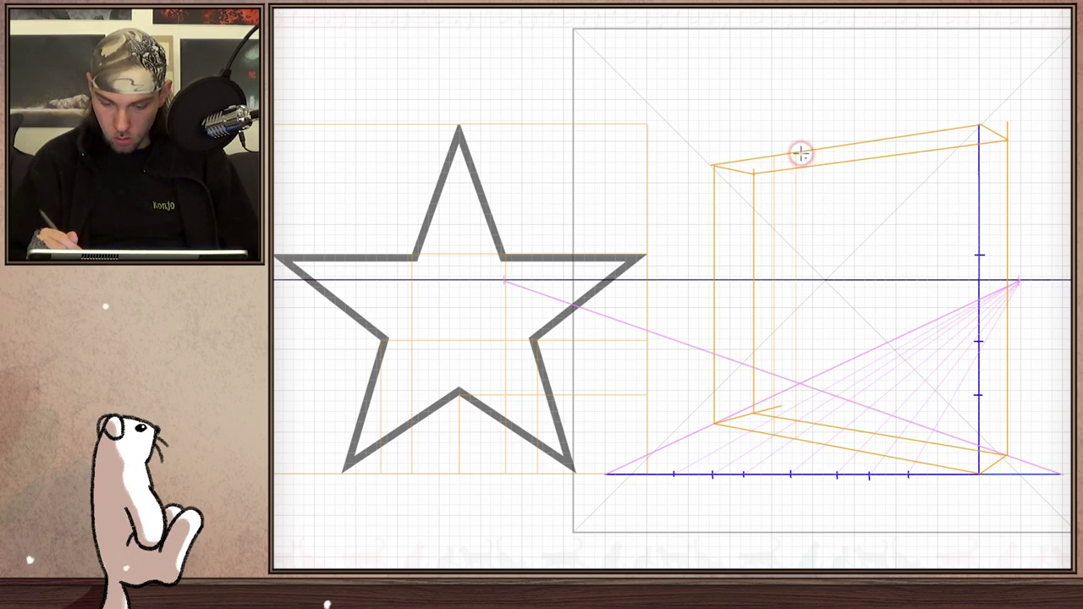
left_click_drag(829, 377, 831, 151)
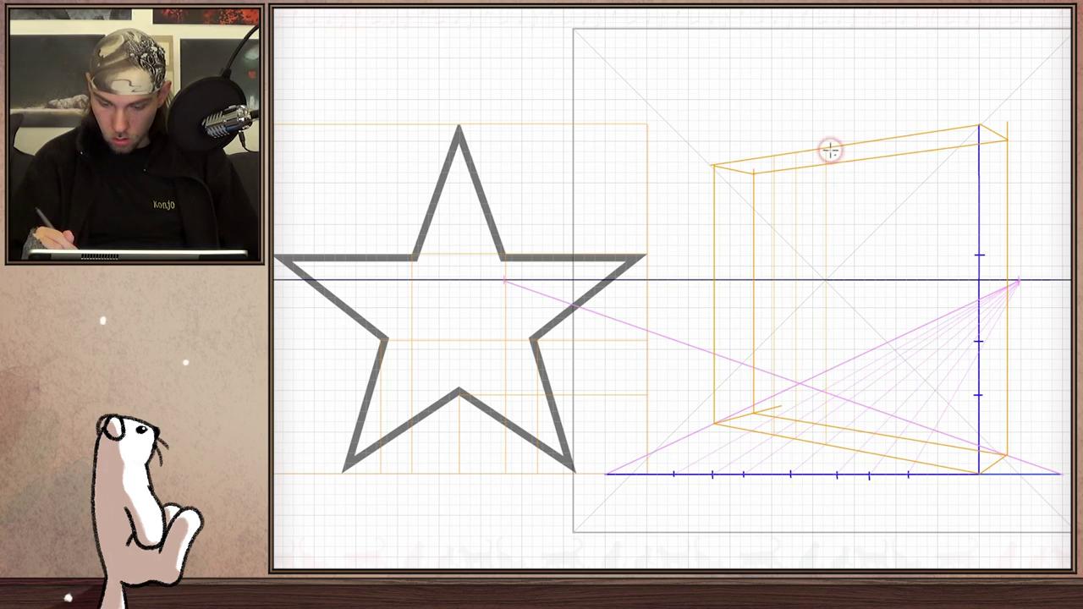
left_click_drag(858, 445, 858, 152)
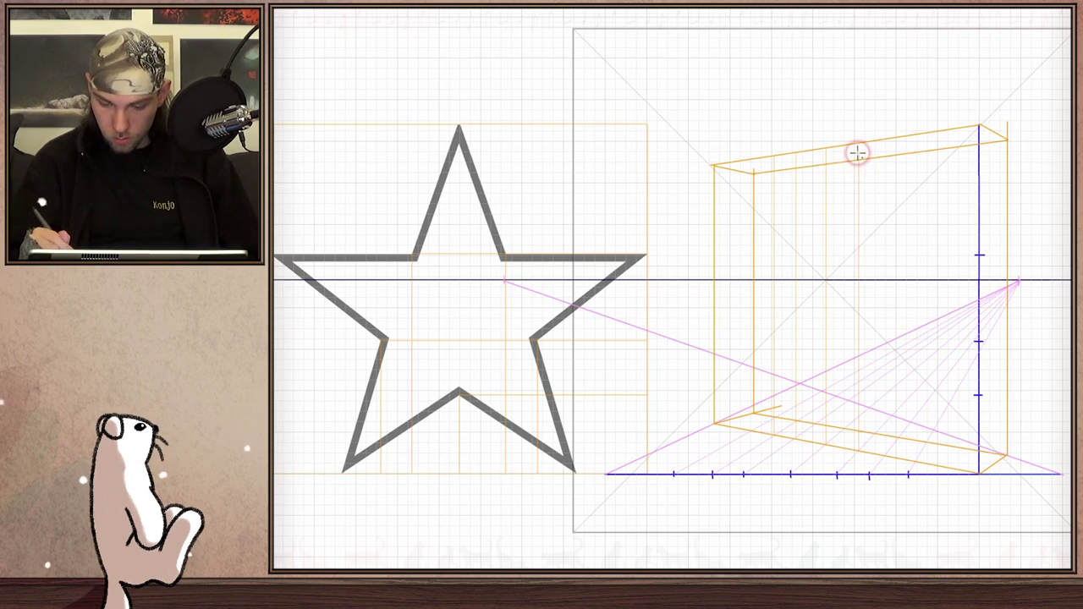
left_click_drag(883, 452, 884, 143)
Draw receding guides across the box's front face from the three height marks on the vertical measuring line
left_click_drag(978, 254, 716, 331)
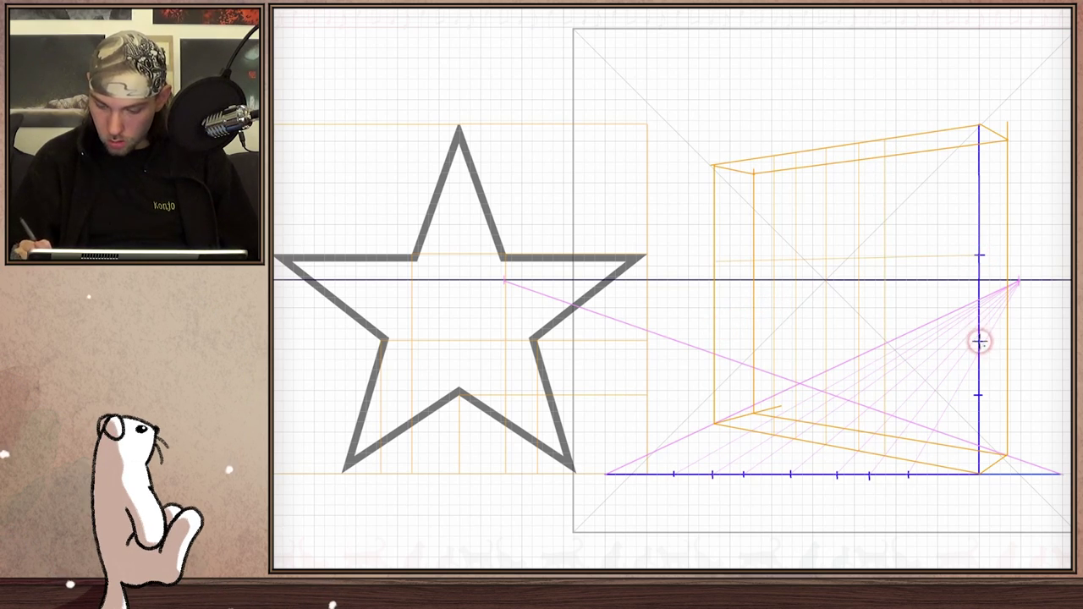
left_click_drag(979, 341, 739, 328)
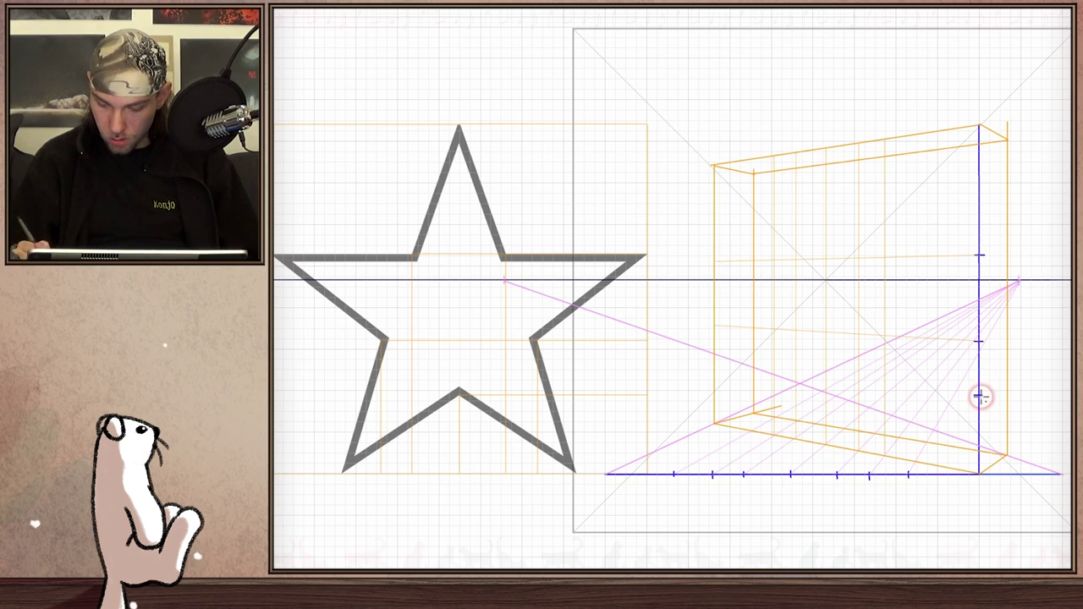
left_click_drag(976, 393, 737, 279)
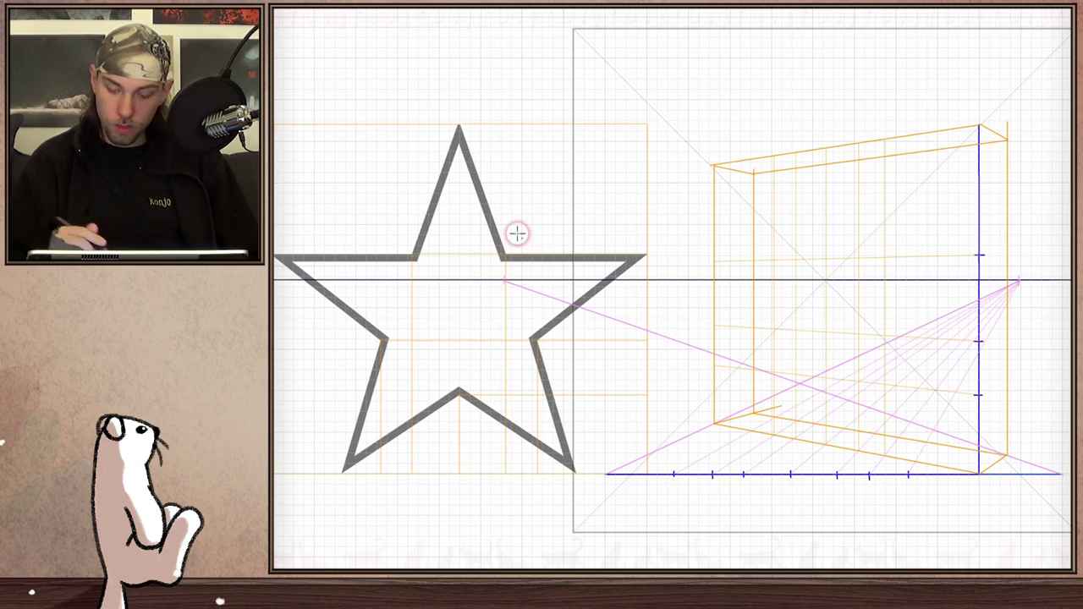
Outline the five-pointed star in orange on the box's front face by connecting the guide intersections
left_click_drag(914, 461, 885, 336)
left_click(884, 336)
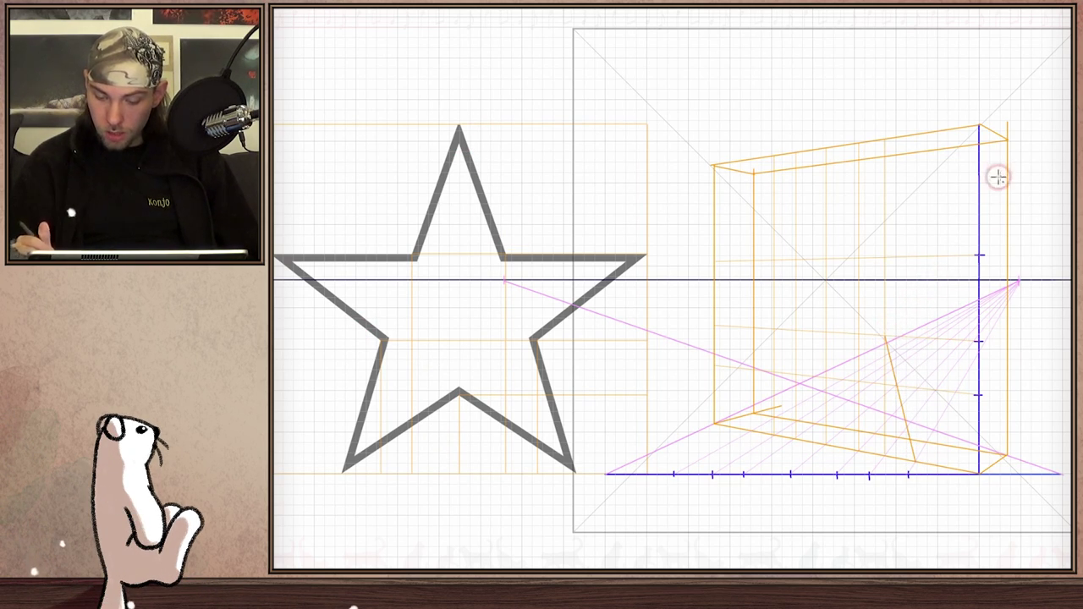
left_click(979, 254)
left_click(858, 256)
left_click(825, 148)
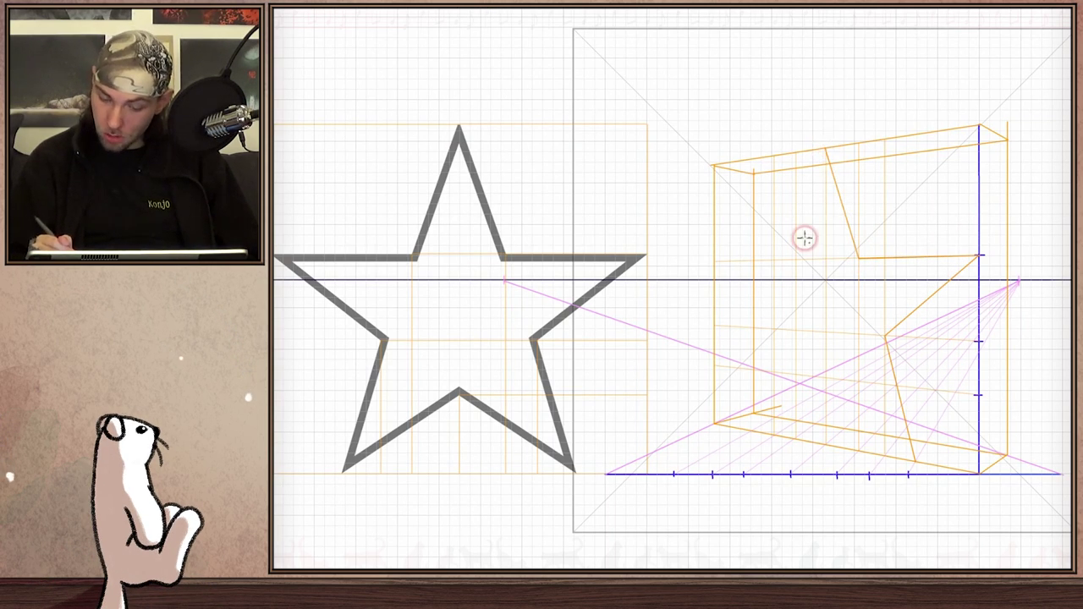
left_click(796, 258)
left_click(715, 262)
left_click(773, 330)
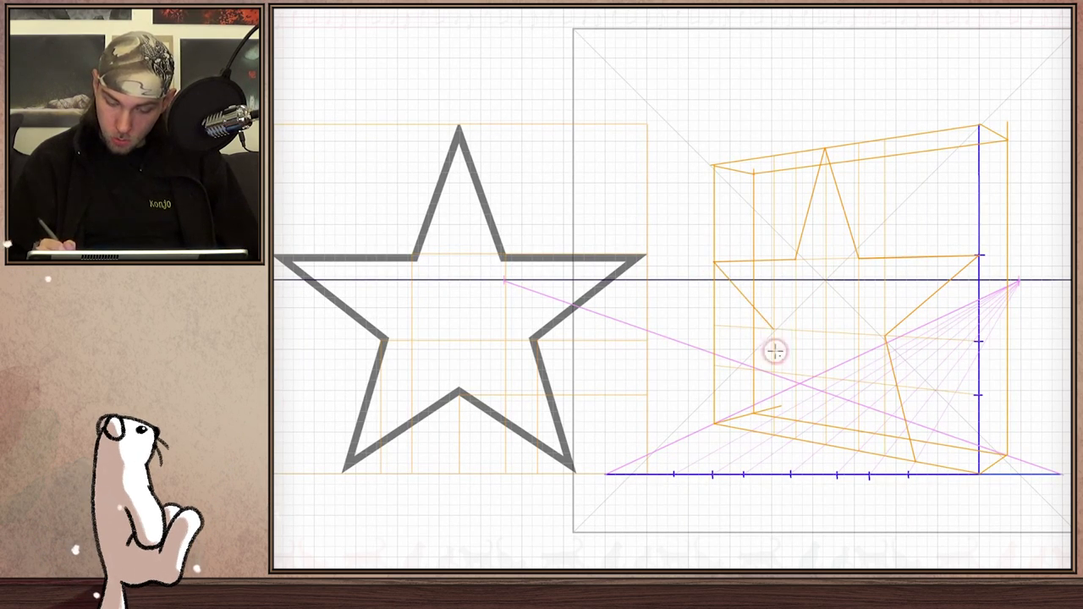
left_click(825, 379)
left_click(914, 458)
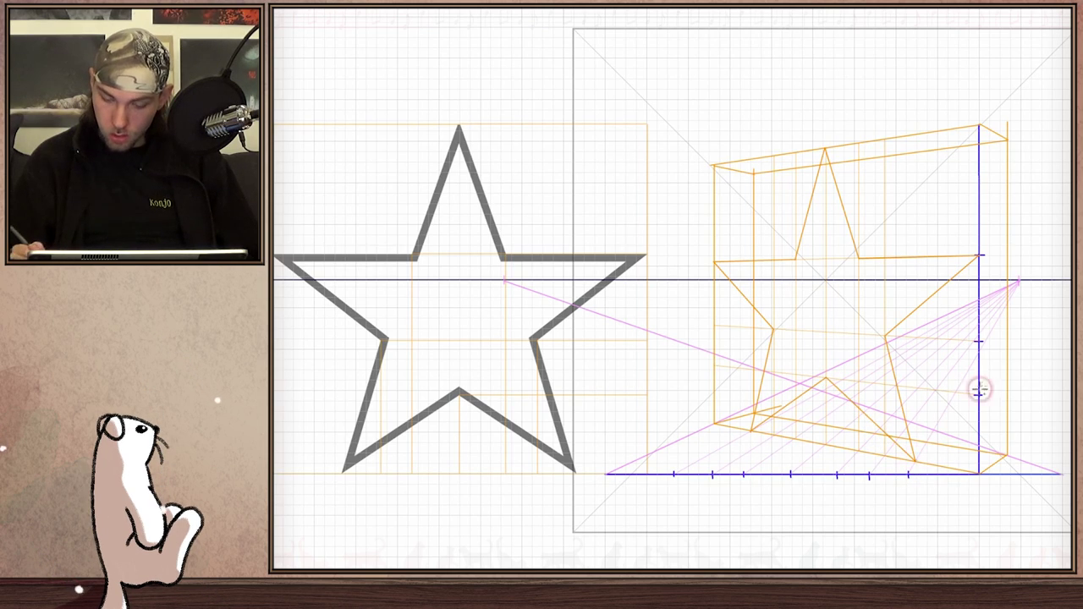
Extend depth lines from the front star's lower corners and carry the height marks across the box's back face
left_click(946, 446)
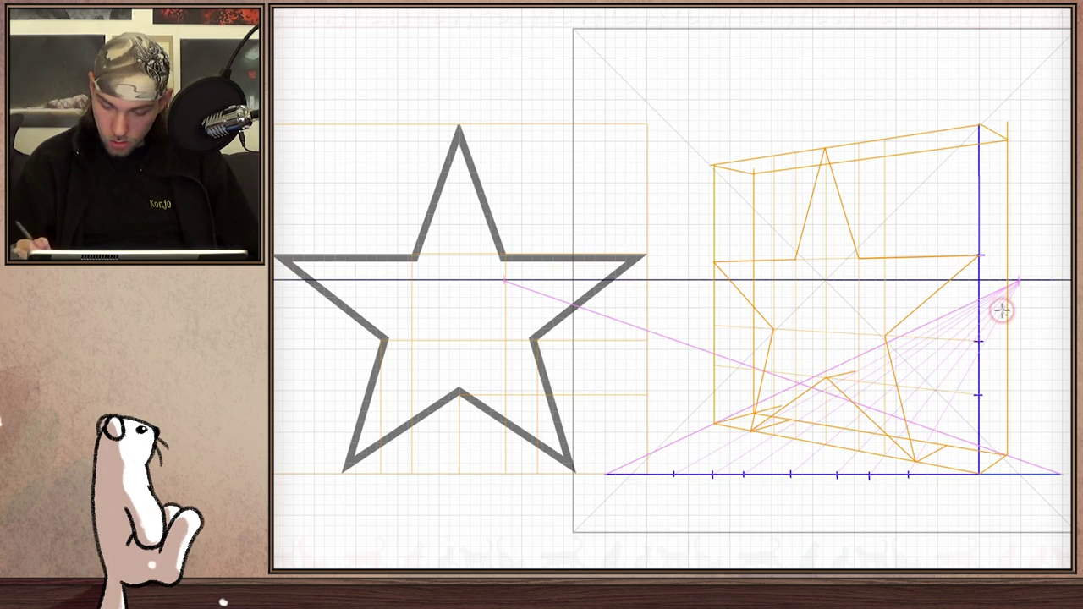
left_click_drag(980, 395, 1006, 383)
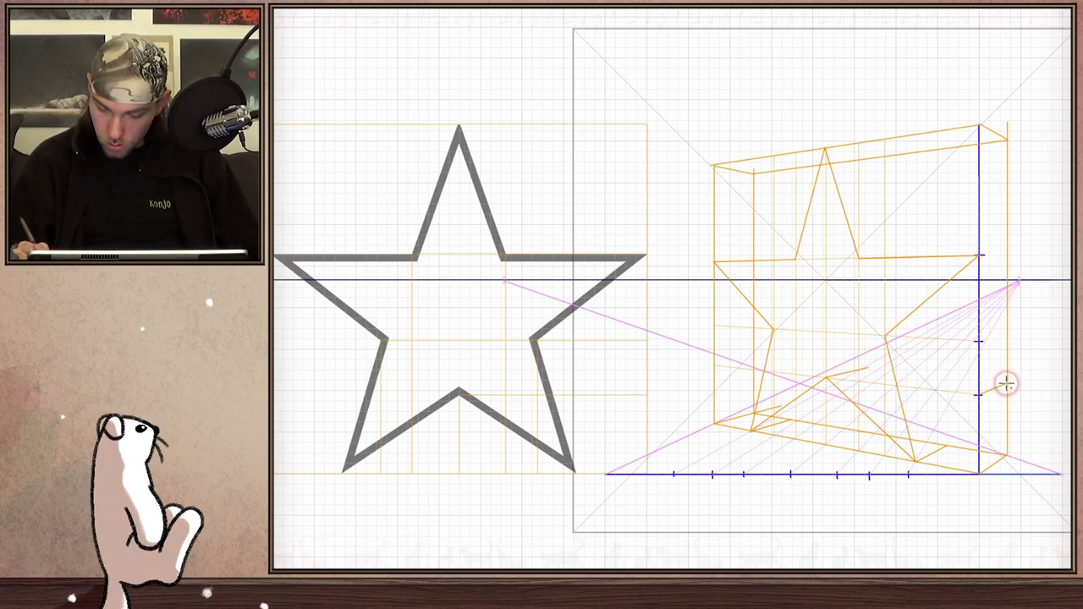
left_click_drag(1004, 382, 856, 346)
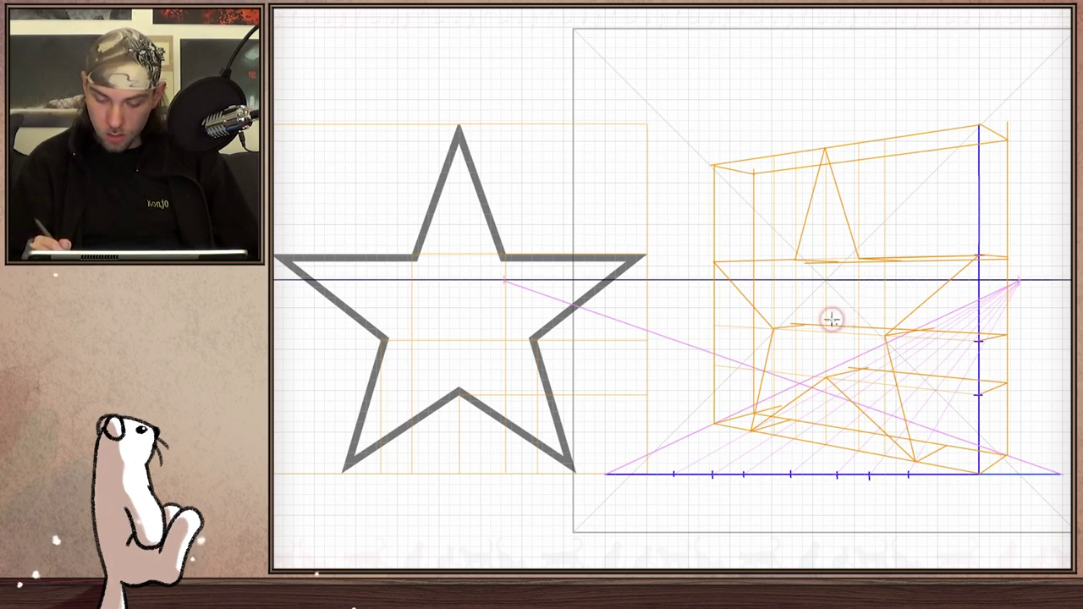
Draw the visible edges of the rear star on the box's back face in orange, matching the front star's corners
mouse_move(803, 326)
left_mouse_down()
mouse_move(787, 419)
mouse_move(859, 375)
left_mouse_up()
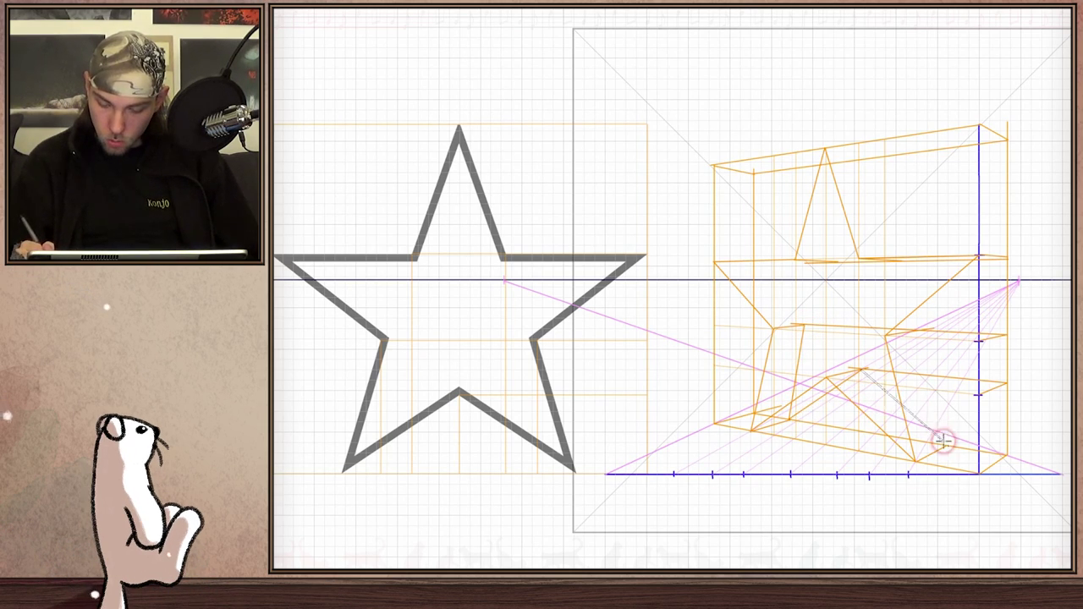
mouse_move(946, 446)
left_mouse_down()
mouse_move(938, 338)
mouse_move(921, 331)
left_mouse_up()
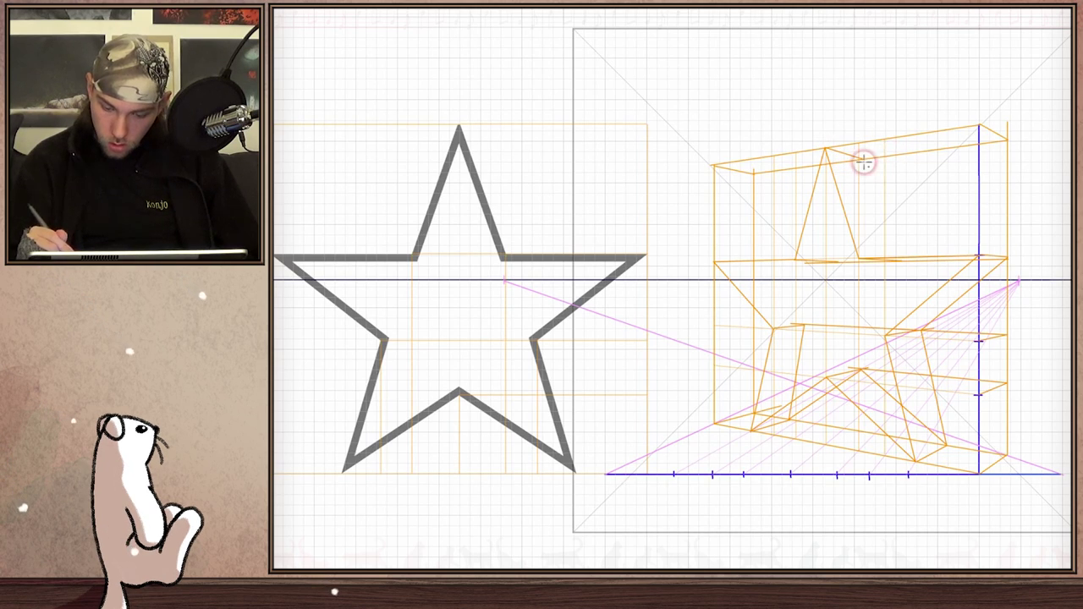
left_click_drag(861, 161, 897, 258)
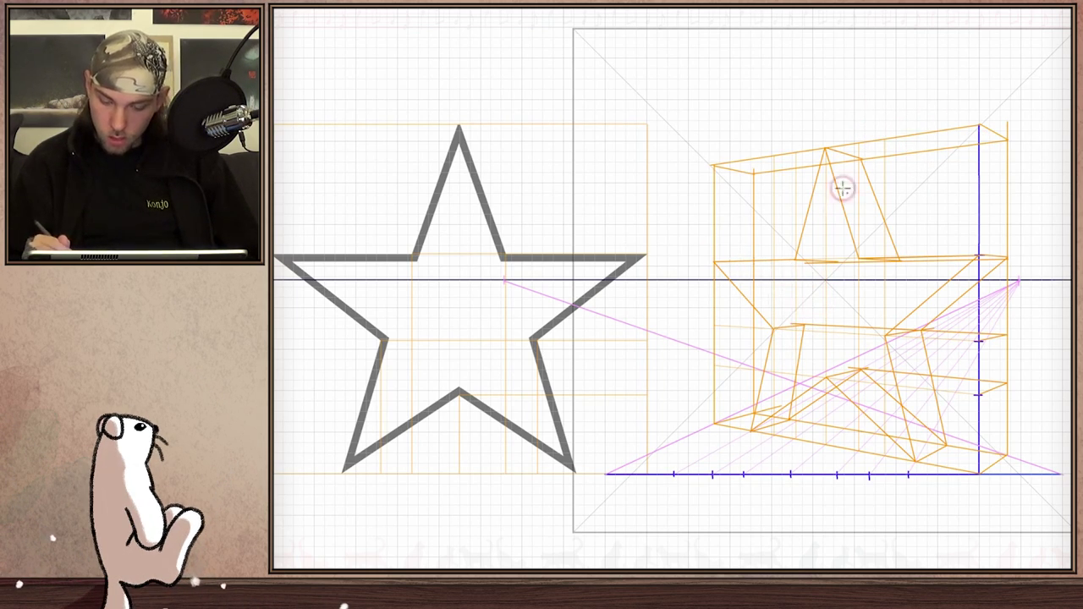
Trace the visible front and side edges of the extruded star with black straight lines over the orange construction
scroll(957, 164, "up", 2)
mouse_move(570, 228)
left_mouse_down()
mouse_move(443, 237)
mouse_move(539, 339)
mouse_move(503, 500)
left_mouse_up()
left_click_drag(561, 484, 561, 484)
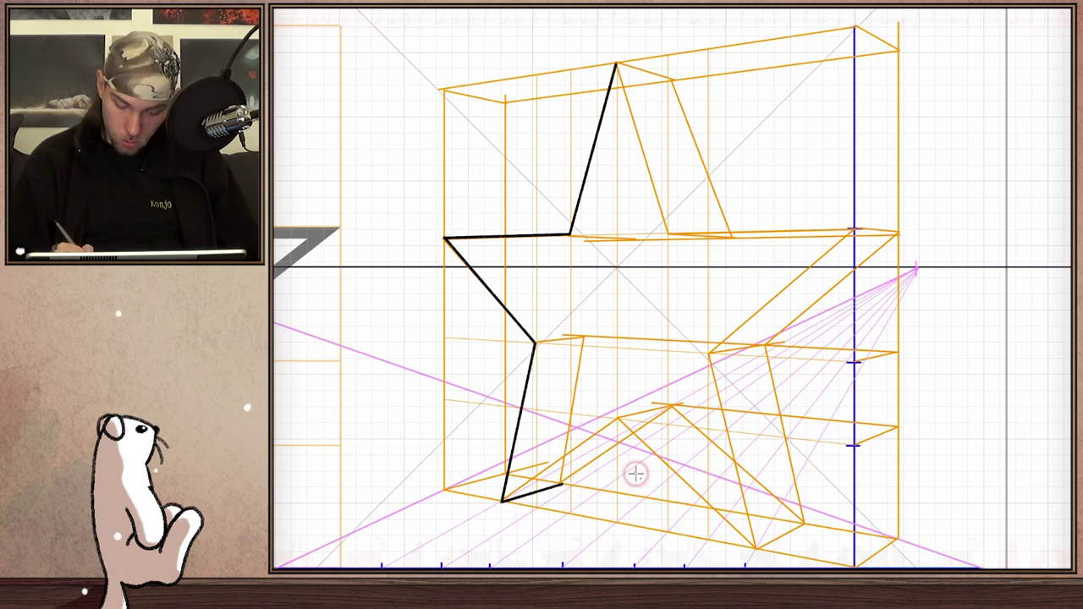
mouse_move(503, 501)
left_mouse_down()
mouse_move(617, 420)
mouse_move(756, 549)
mouse_move(765, 345)
left_mouse_up()
mouse_move(894, 230)
left_mouse_down()
mouse_move(711, 351)
mouse_move(756, 548)
left_mouse_up()
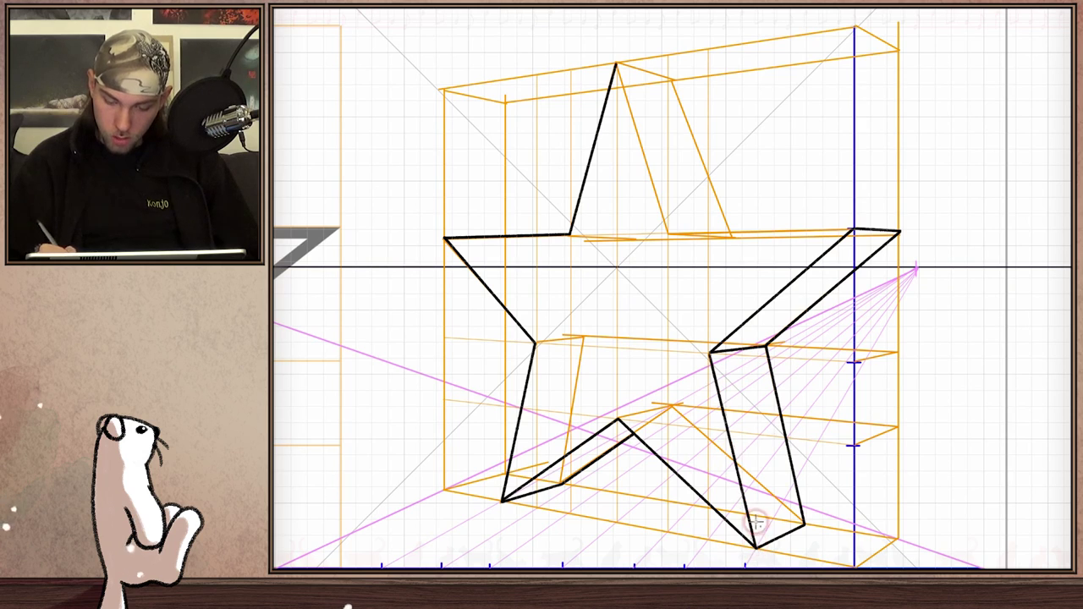
mouse_move(851, 227)
left_mouse_down()
mouse_move(699, 217)
mouse_move(668, 228)
mouse_move(617, 60)
mouse_move(673, 77)
left_mouse_up()
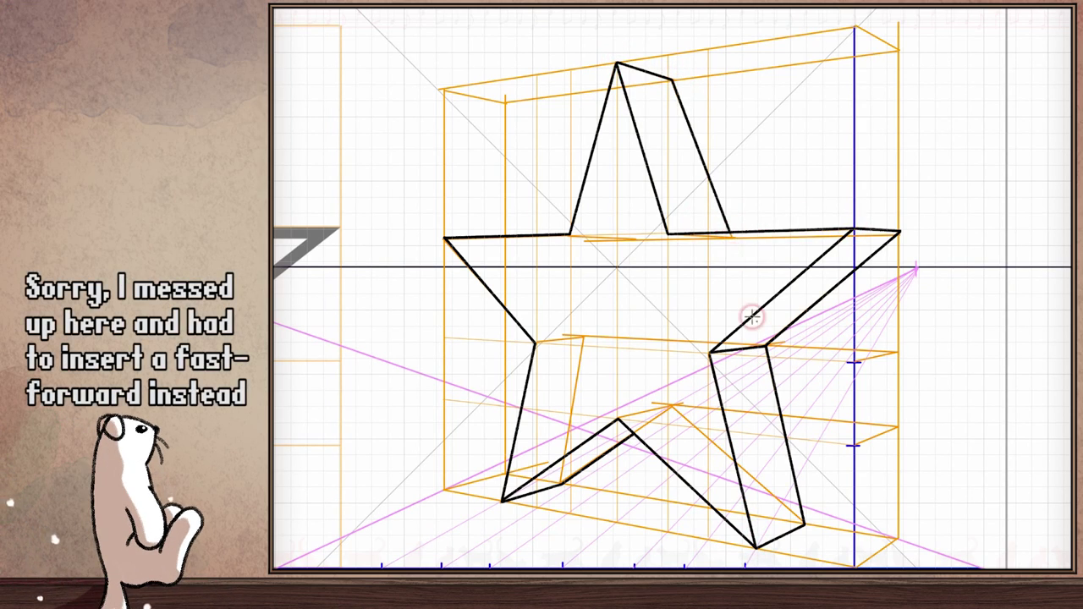
Fill the star's front face with yellow and its visible side faces with teal
left_click(572, 436)
left_click(750, 251)
left_click(687, 121)
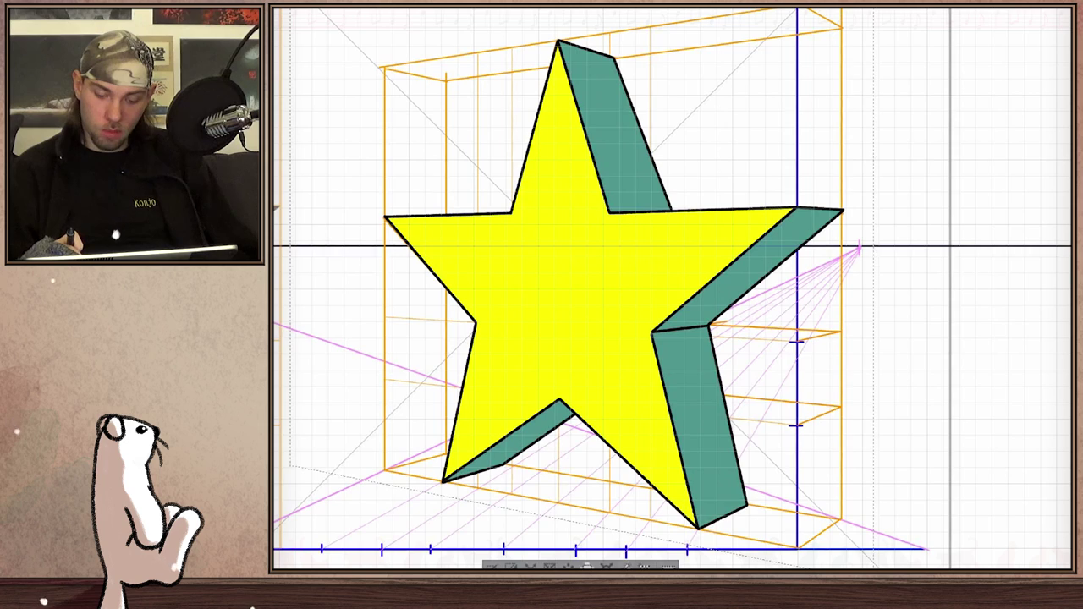
scroll(681, 233, "down", 2)
scroll(673, 260, "down", 2)
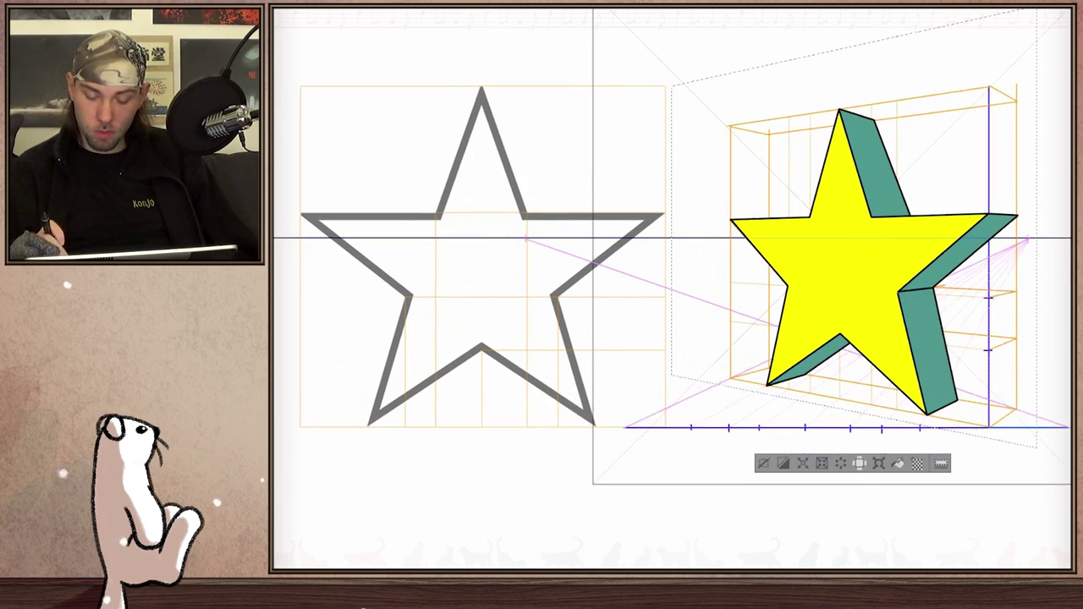
scroll(573, 411, "up", 2)
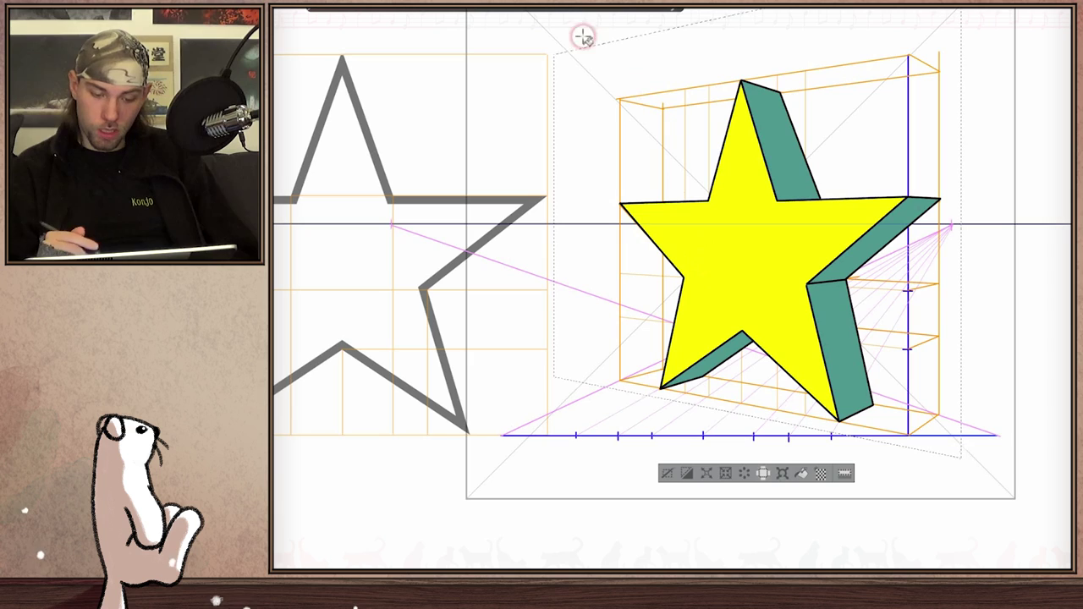
scroll(672, 288, "right", 2)
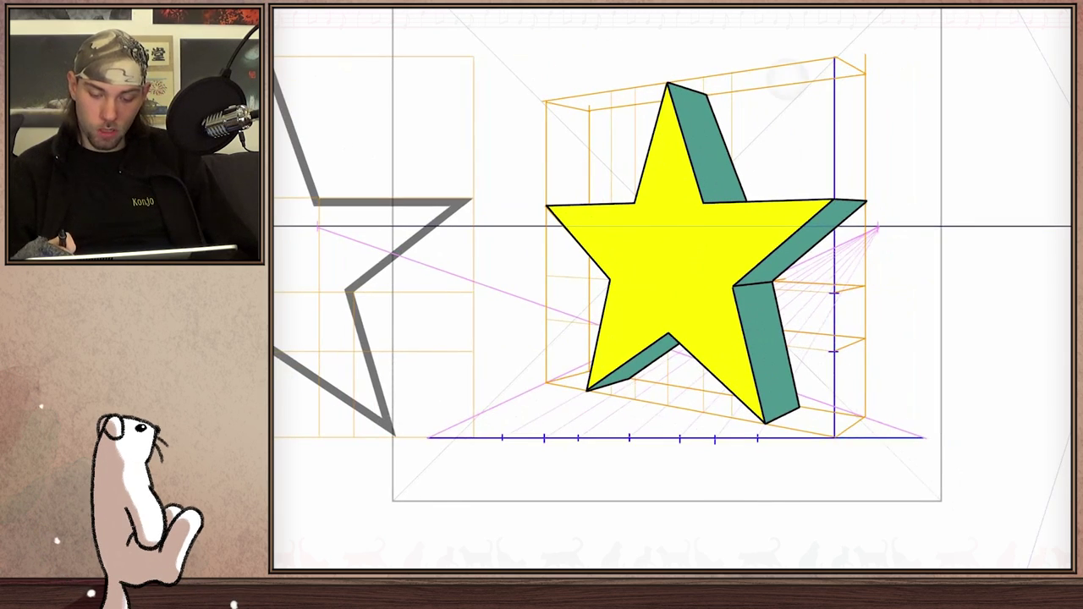
scroll(672, 288, "up", 2)
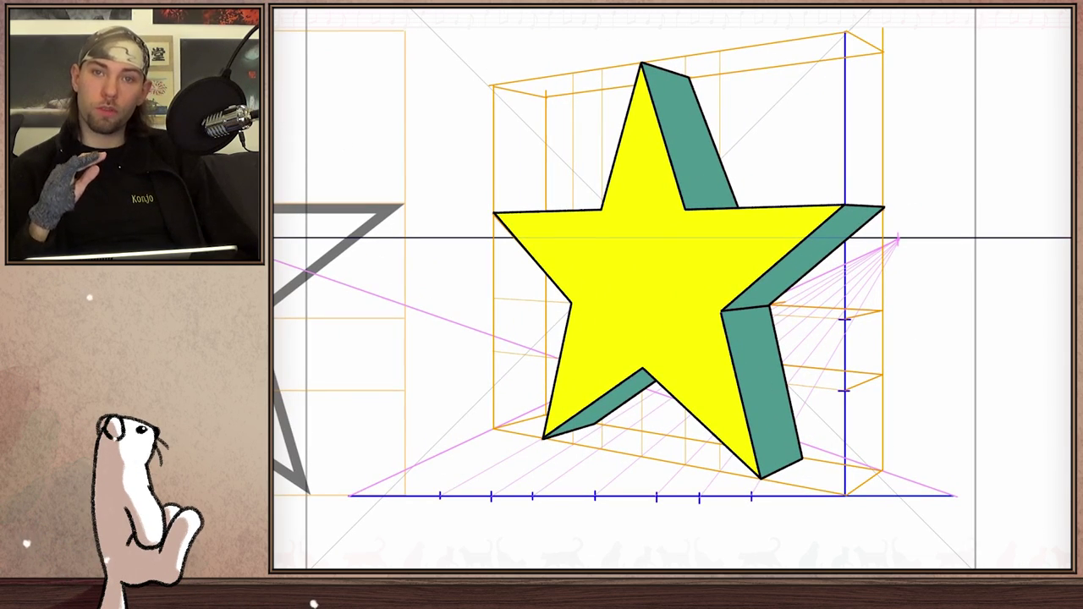
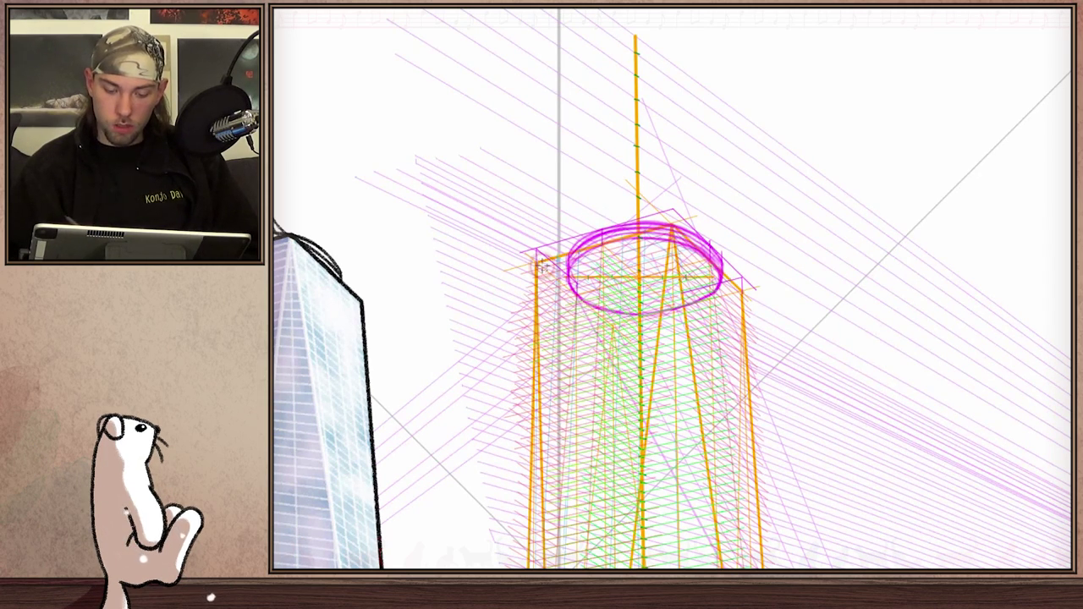
key("ctrl+0")
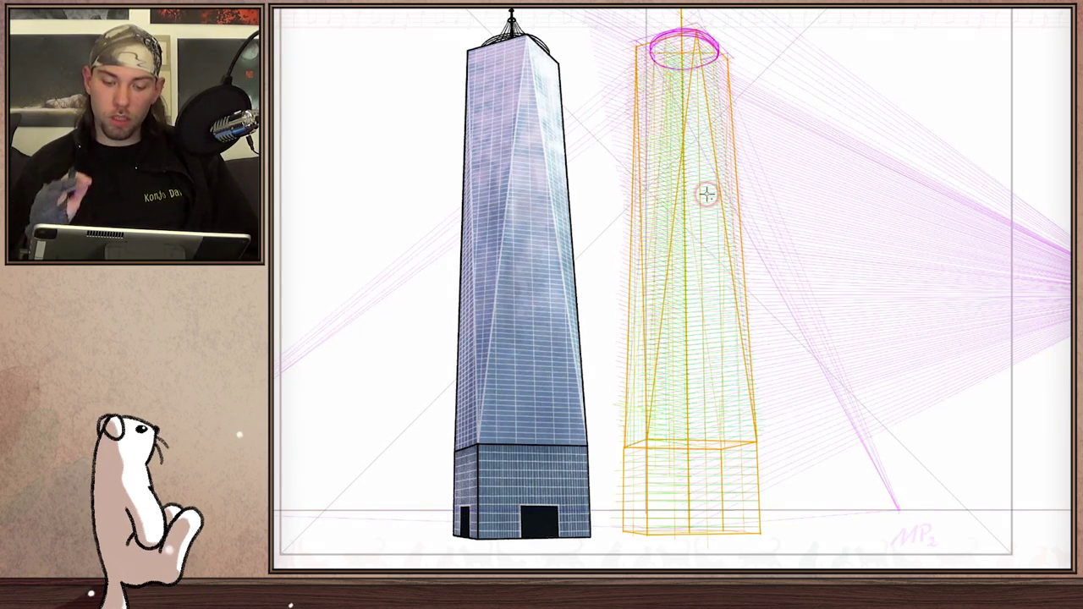
Examine the red and green floor lines on the tower construction's slanted faces, up to the ellipse at its roof
scroll(706, 194, "up", 3)
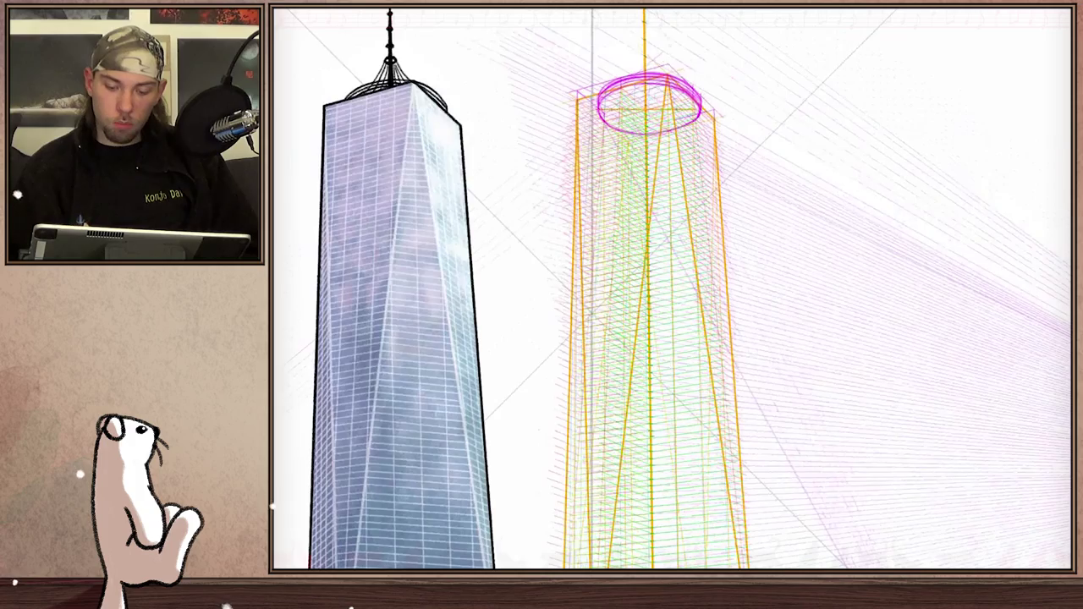
scroll(705, 193, "up", 1)
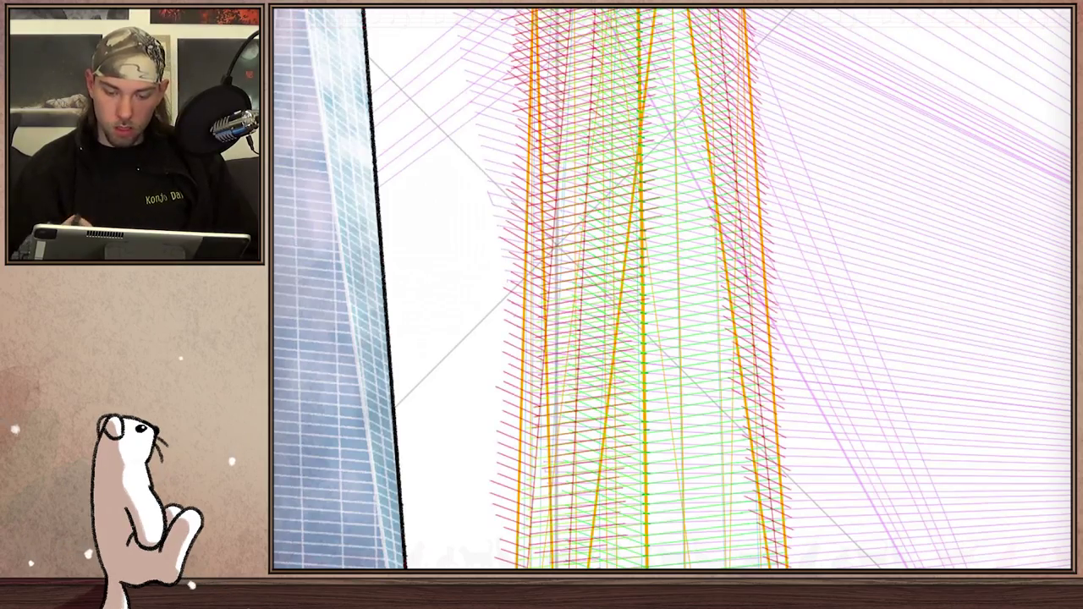
scroll(671, 289, "down", 2)
scroll(672, 289, "up", 4)
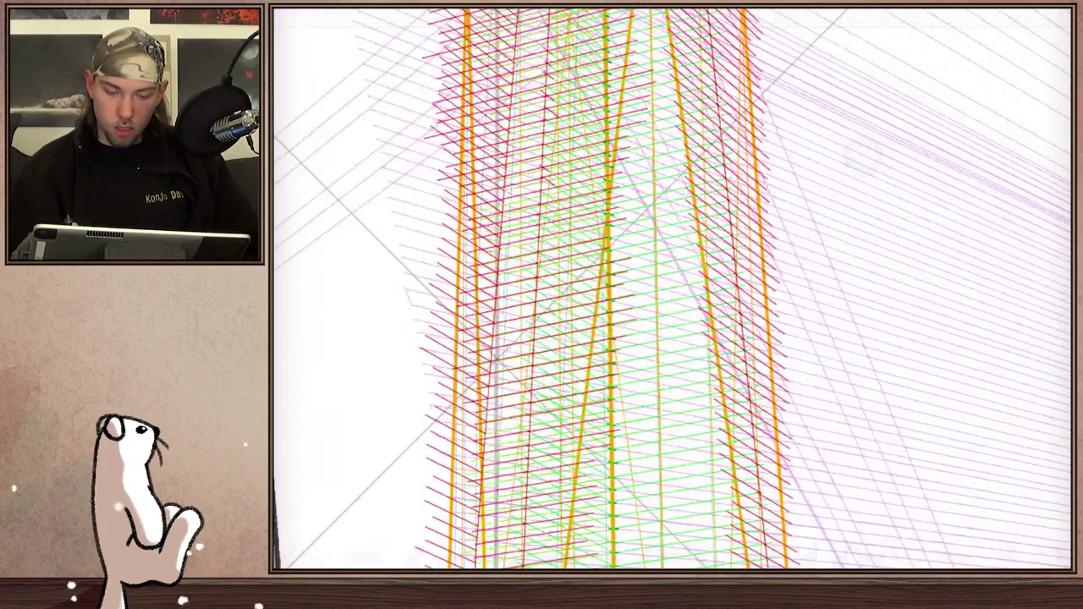
scroll(672, 288, "up", 1)
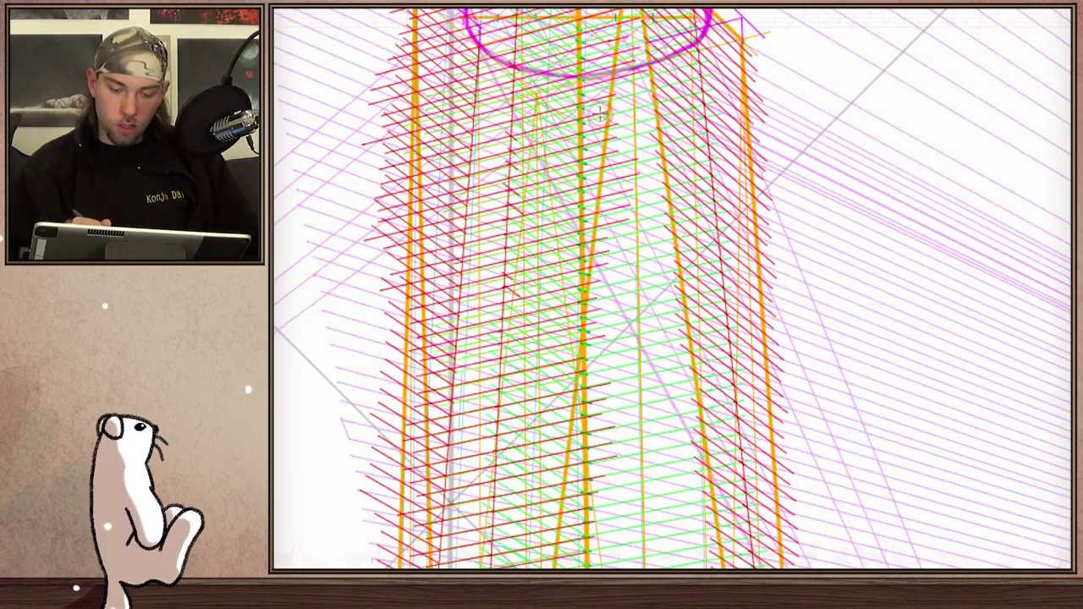
left_click_drag(623, 88, 470, 411)
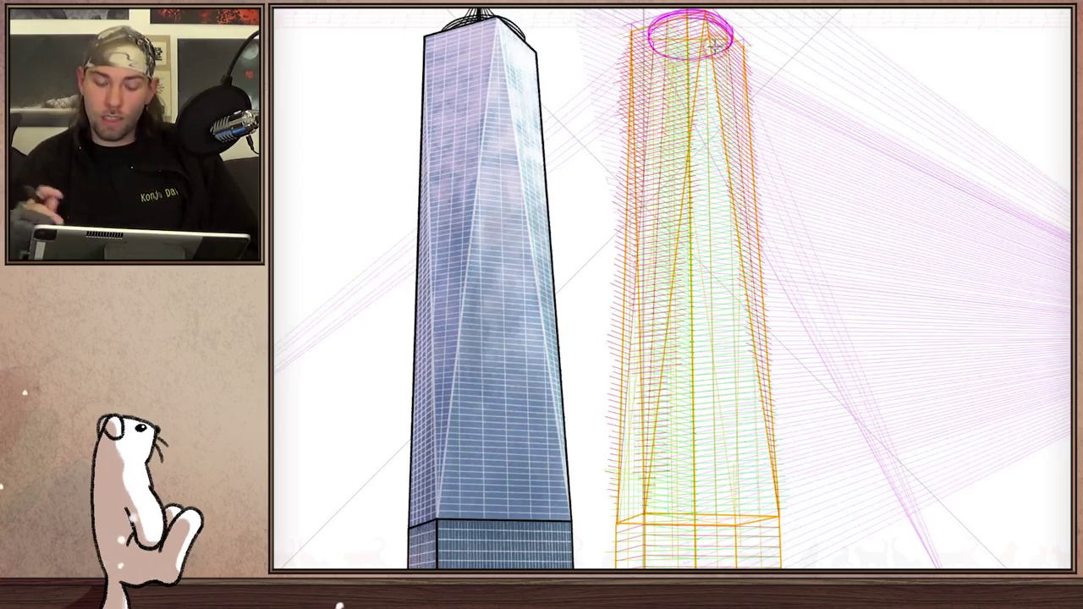
Inspect how the floor lines run along the construction's tapering edges from the base block up to the roof
scroll(715, 47, "down", 3)
scroll(676, 287, "up", 4)
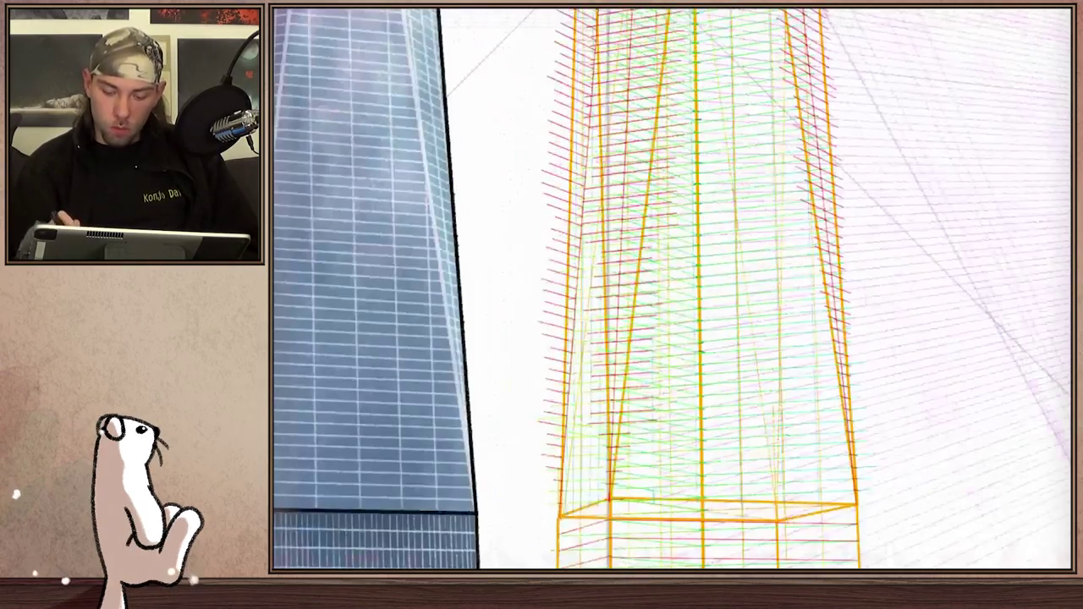
scroll(677, 288, "up", 1)
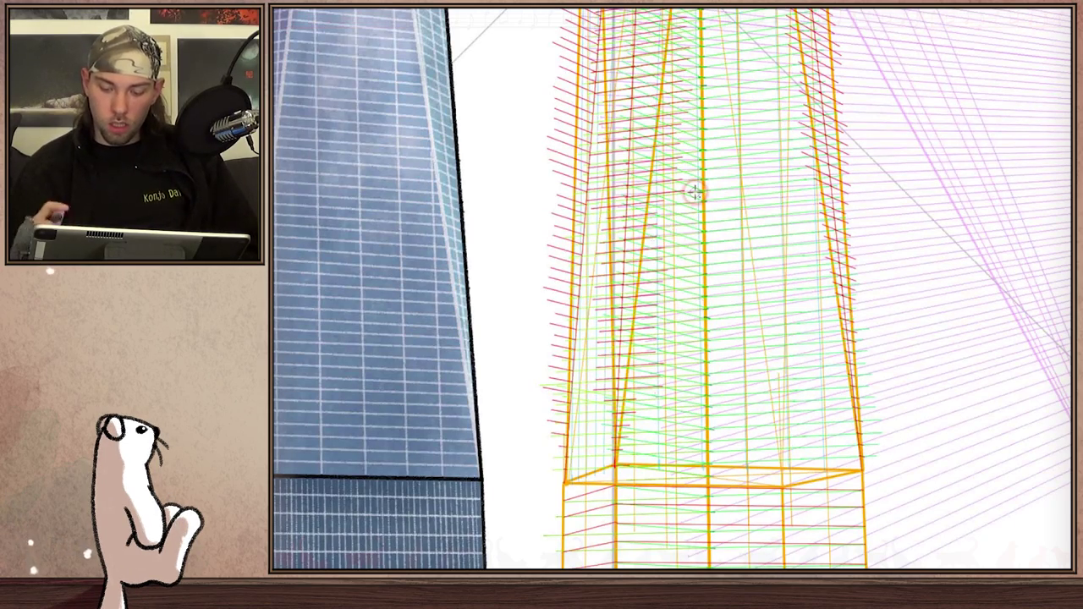
scroll(762, 36, "up", 5)
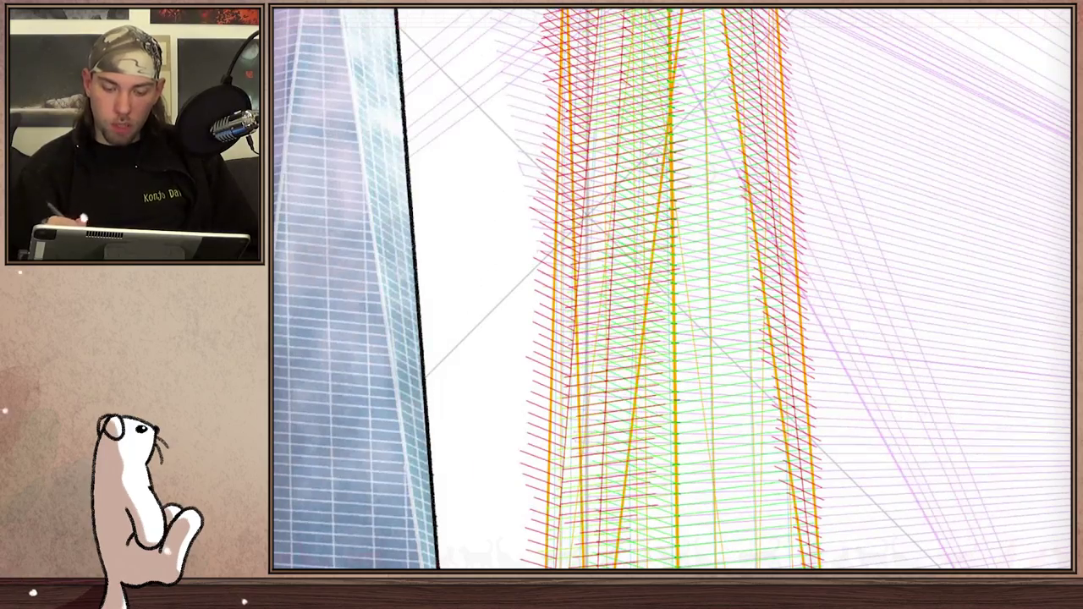
scroll(671, 123, "up", 5)
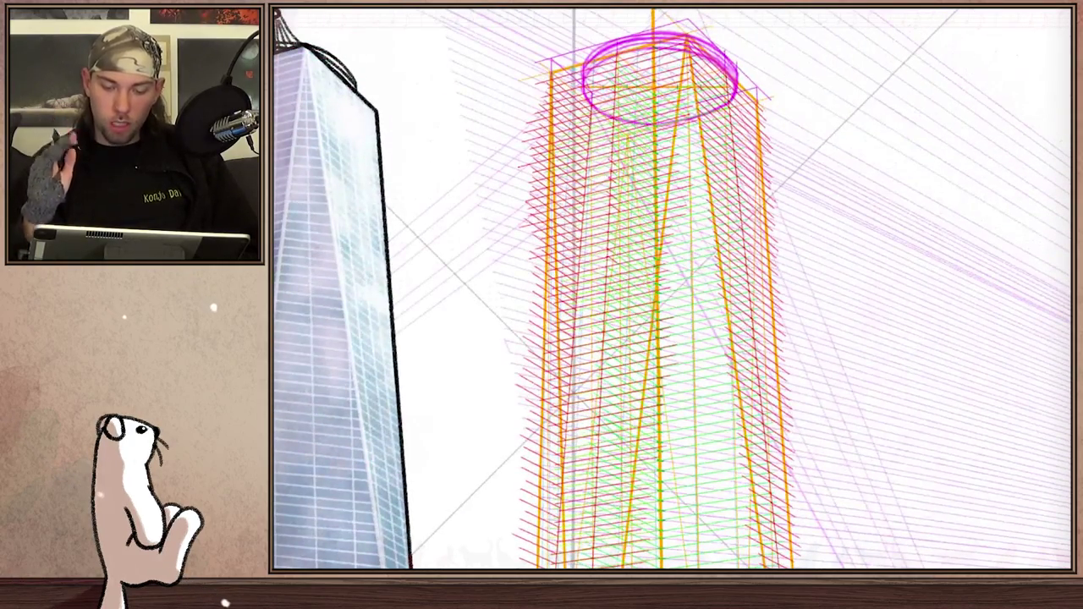
Compare the finished tower's spire, roof ring, window grid and base with the perspective construction beside it
scroll(671, 287, "down", 5)
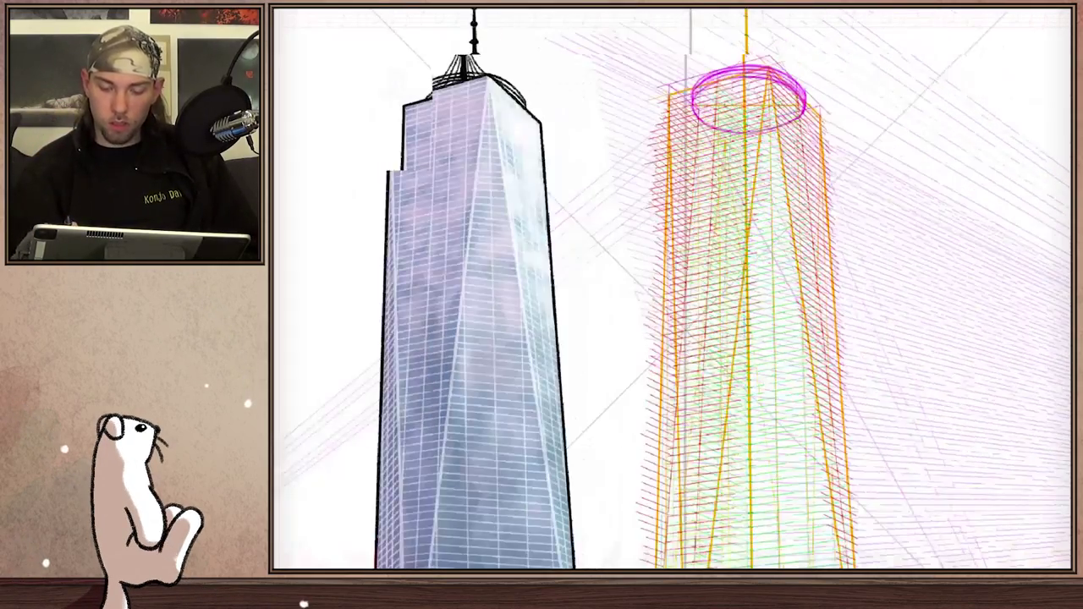
scroll(671, 287, "up", 5)
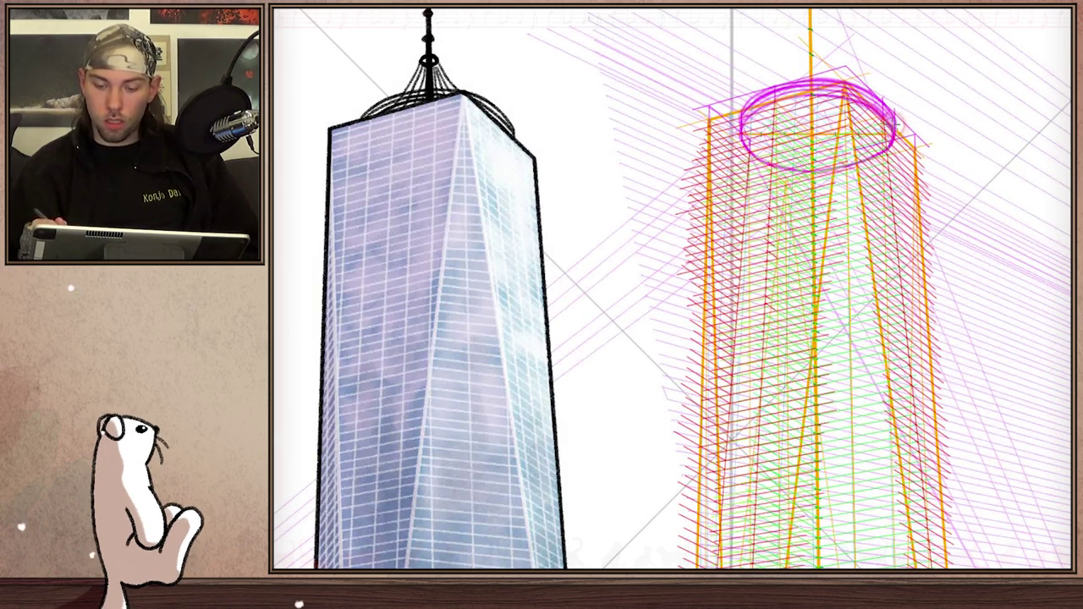
scroll(863, 129, "down", 3)
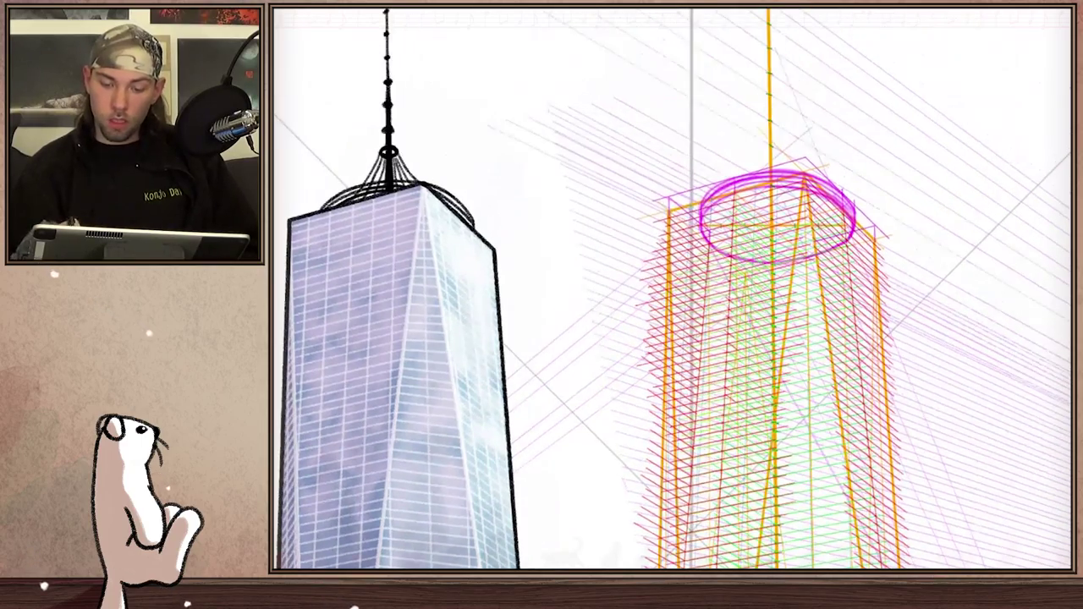
scroll(677, 423, "up", 3)
scroll(672, 287, "down", 5)
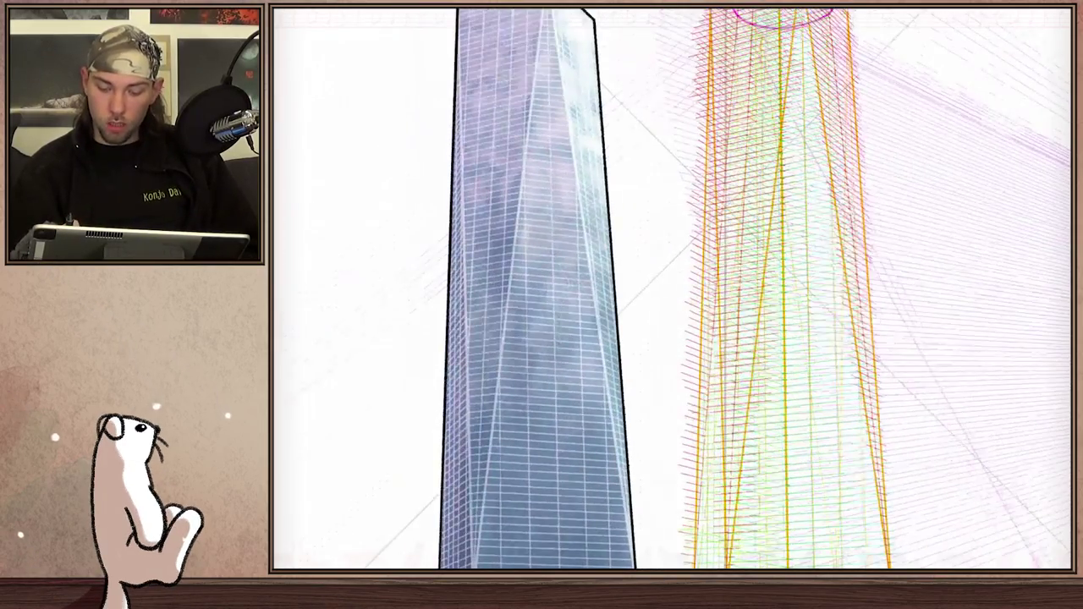
scroll(673, 287, "up", 2)
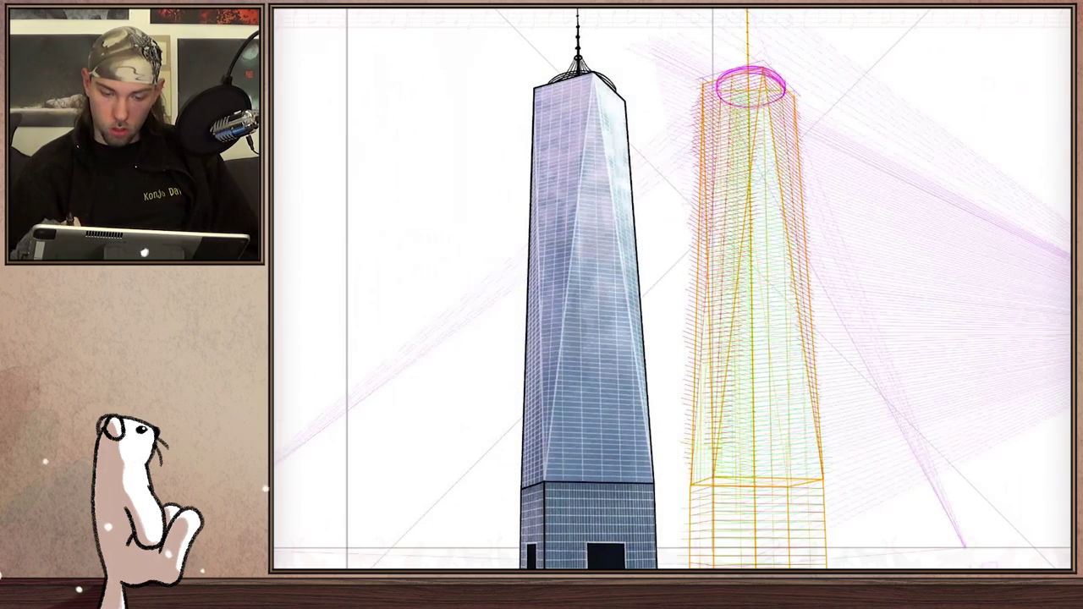
scroll(673, 287, "down", 3)
scroll(673, 288, "up", 3)
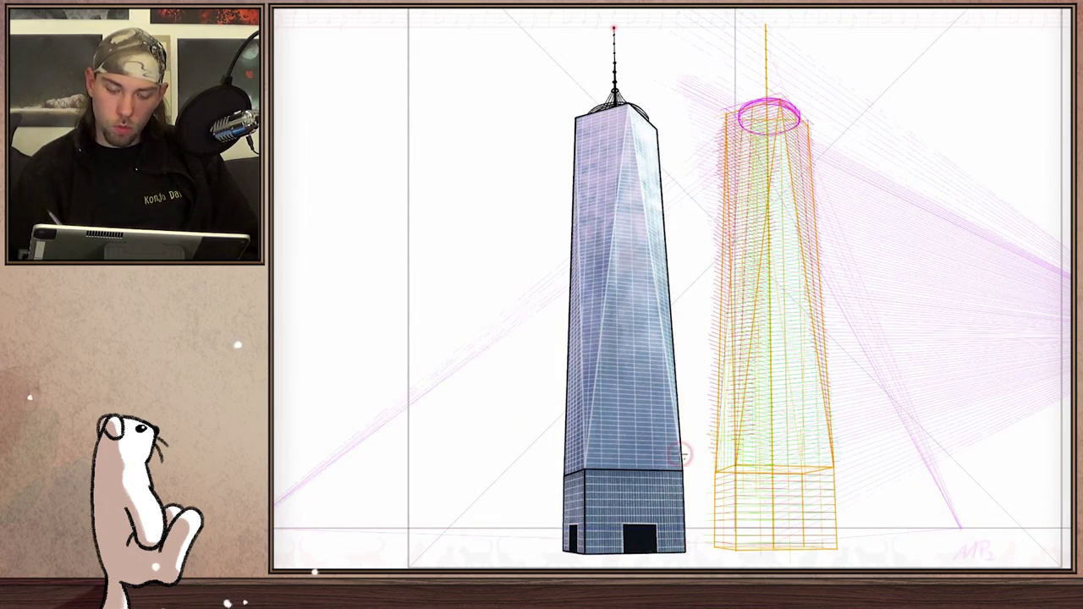